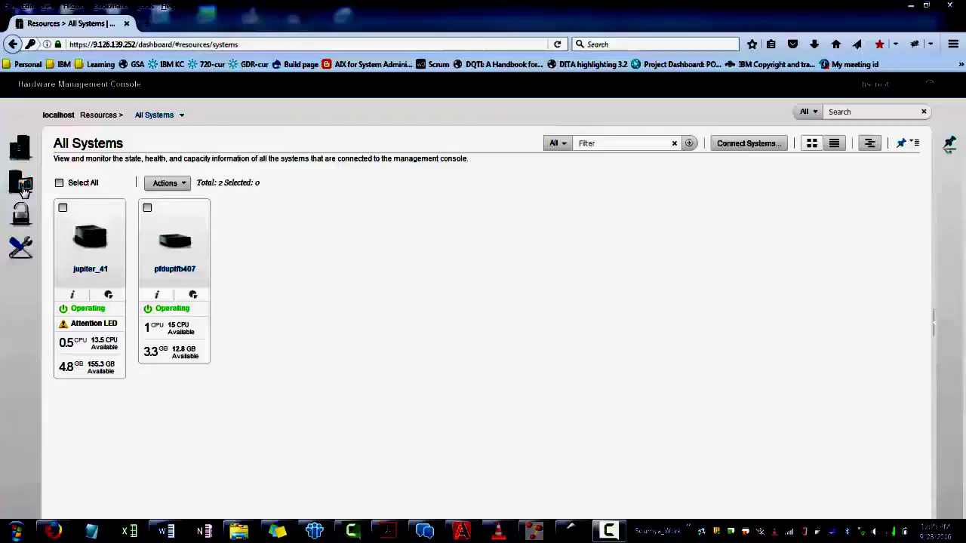
# Step: Start deploying the Template-Jupiter system template from Templates and OS Images and continue past the wizard's welcome page
pyautogui.click(23, 190)
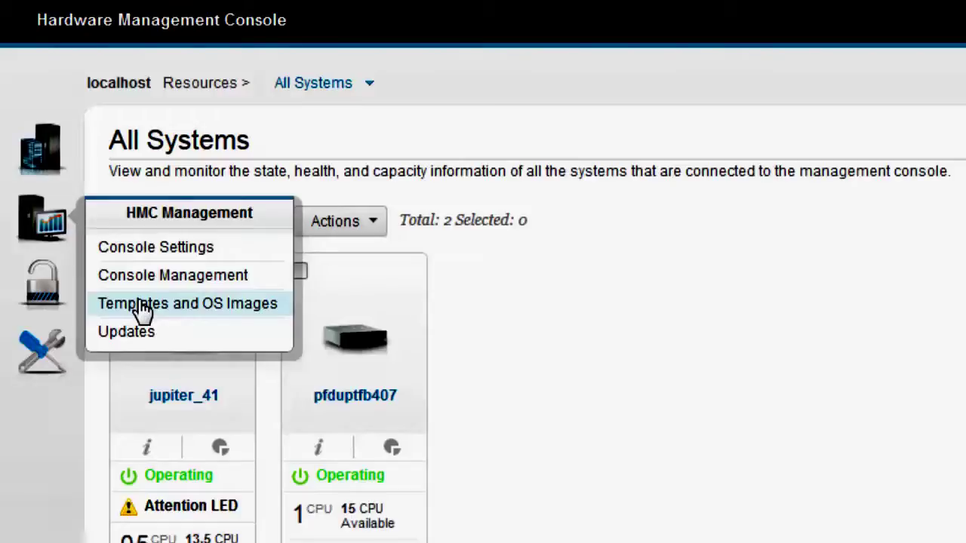
pyautogui.click(142, 306)
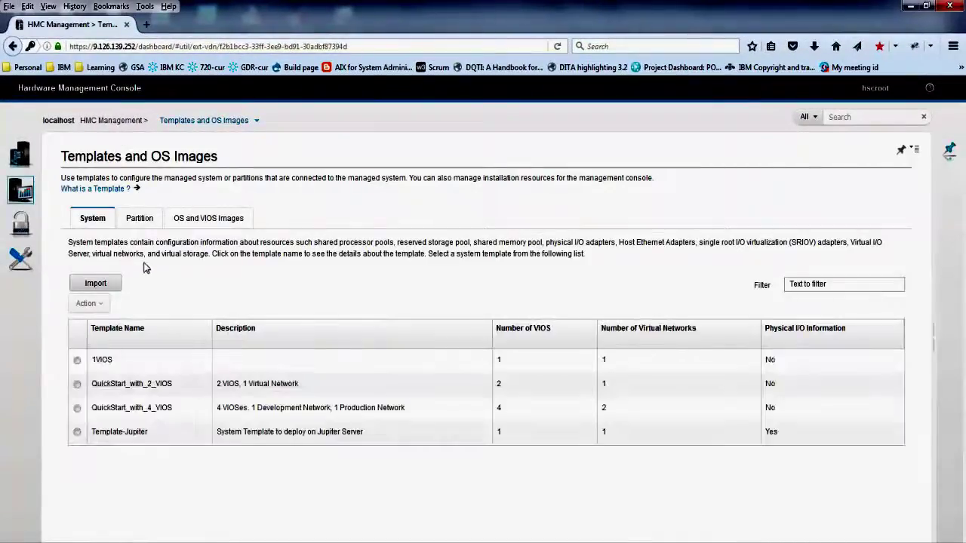
pyautogui.click(184, 434)
pyautogui.click(89, 303)
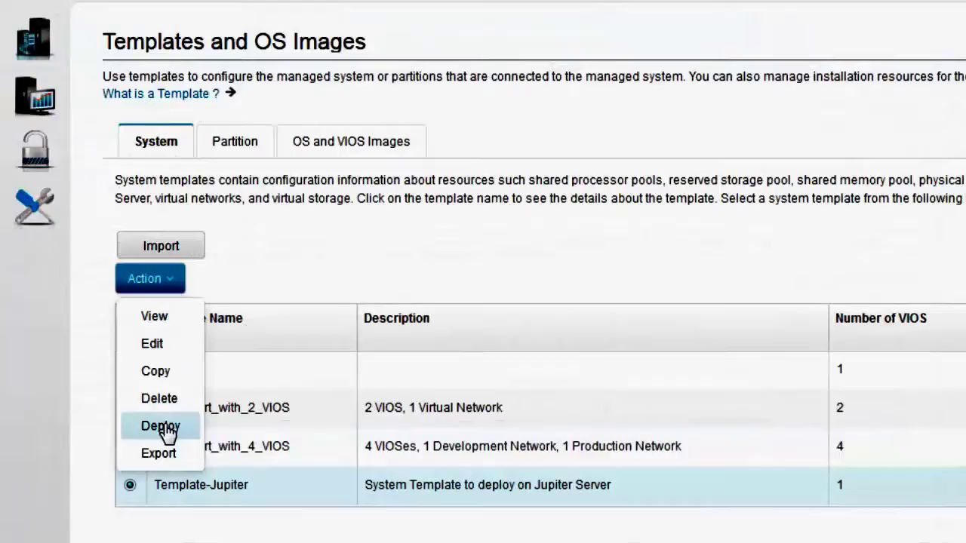
pyautogui.click(160, 426)
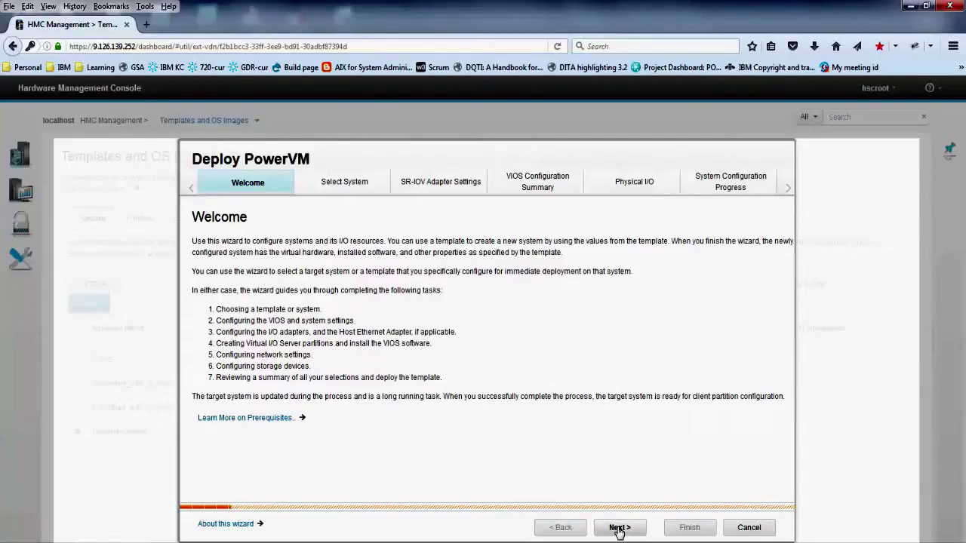
pyautogui.click(618, 528)
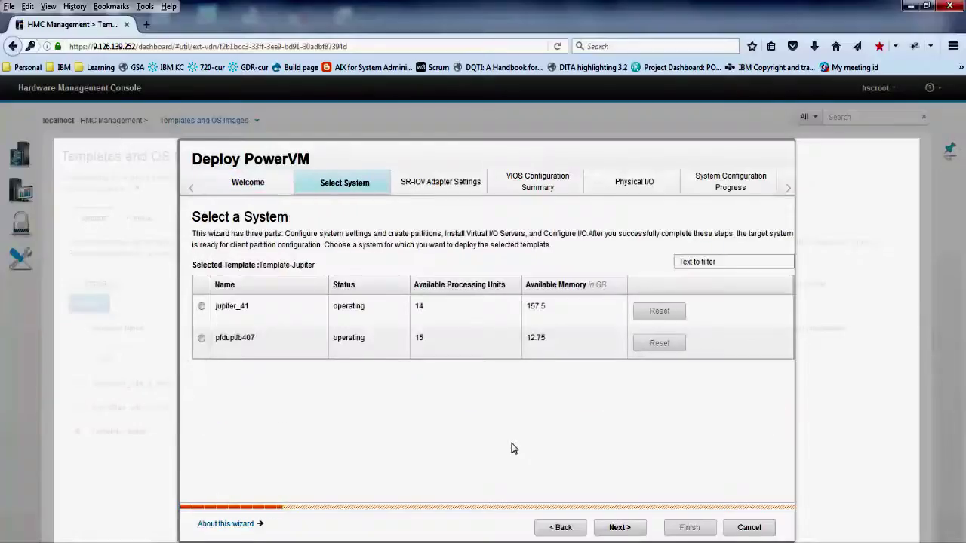
# Step: Choose jupiter_41 as the deployment target, reset it, and continue to the VIOS configuration summary
pyautogui.click(202, 307)
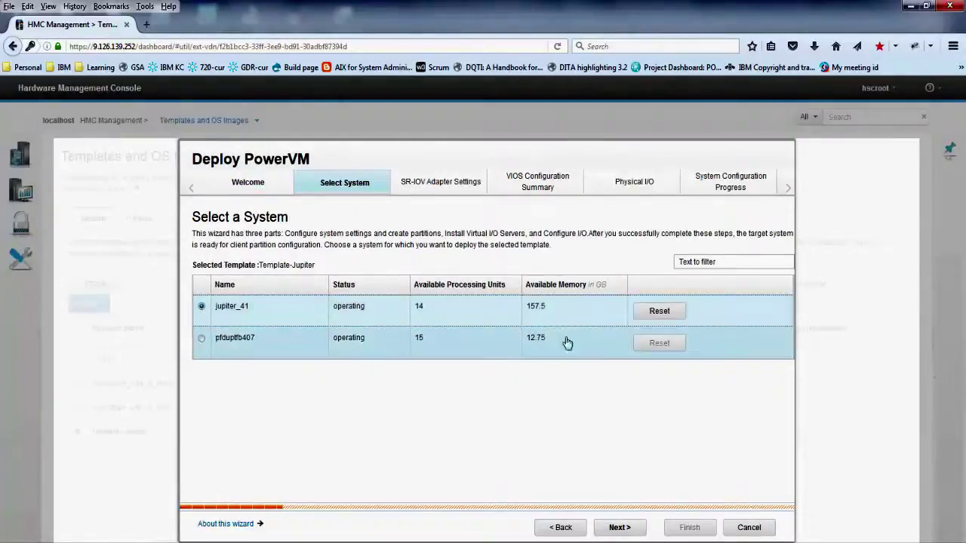
pyautogui.click(659, 313)
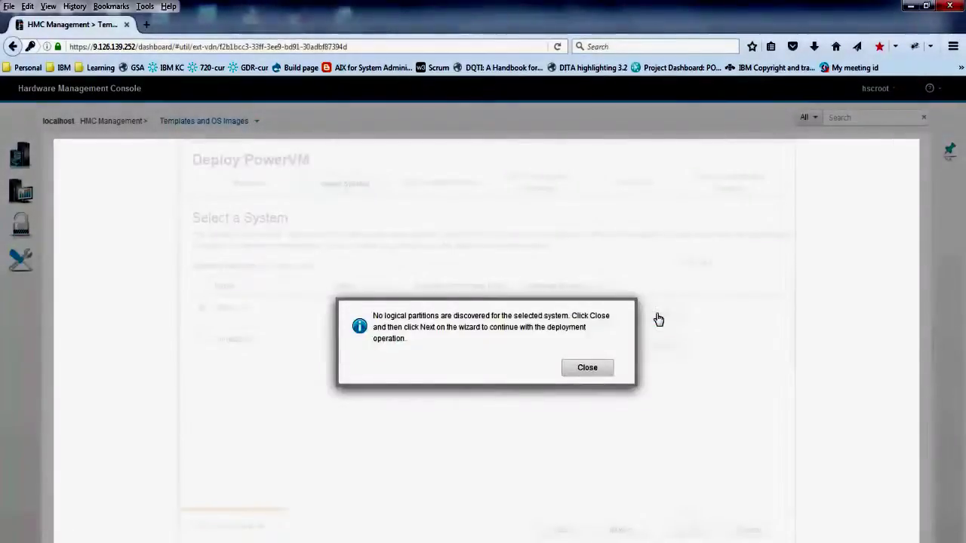
pyautogui.click(601, 369)
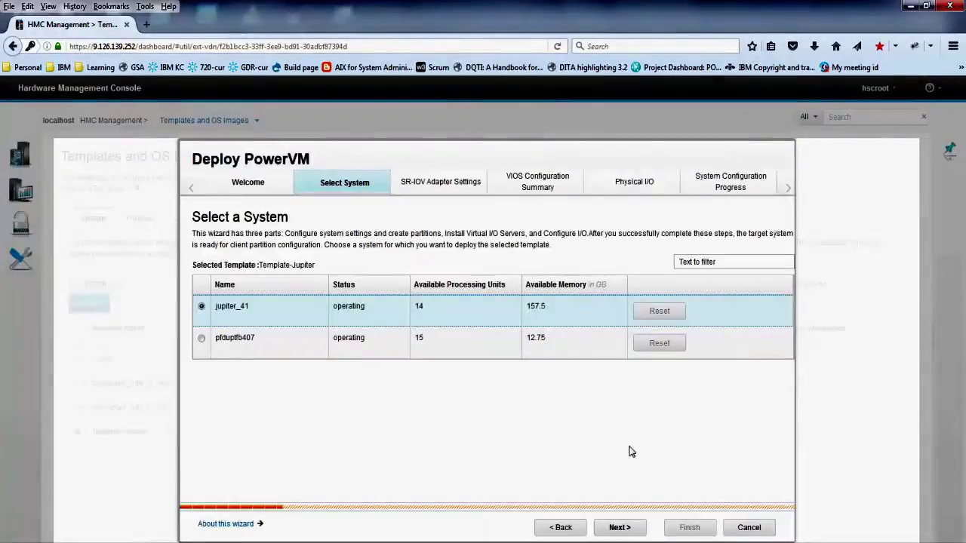
pyautogui.click(631, 531)
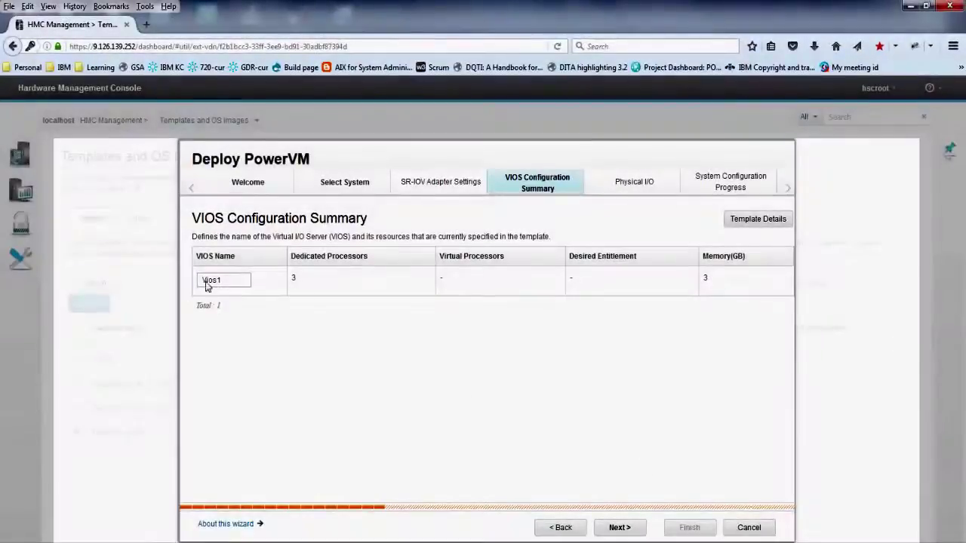
# Step: Keep the VIOS name Vios1 and review the physical I/O adapters assigned to it across all drawers
pyautogui.click(228, 281)
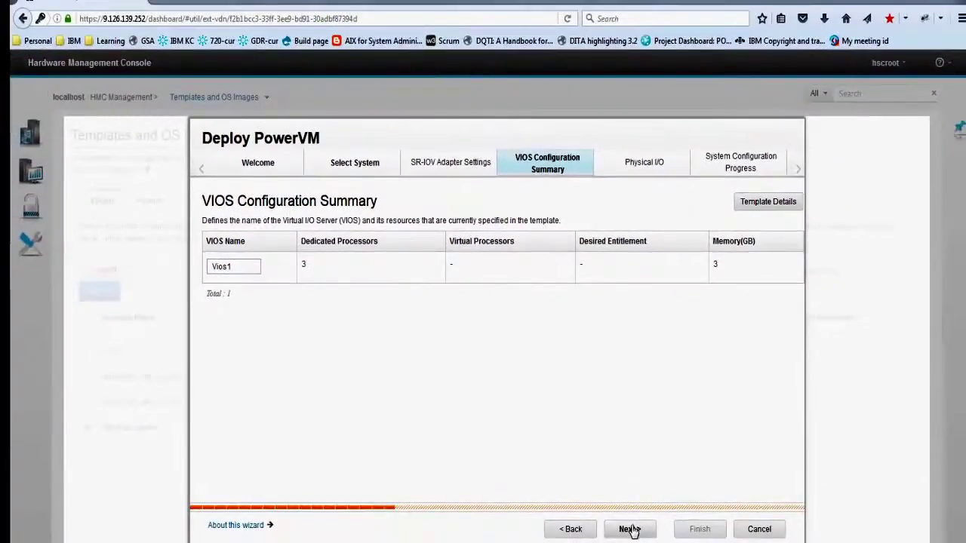
pyautogui.click(631, 529)
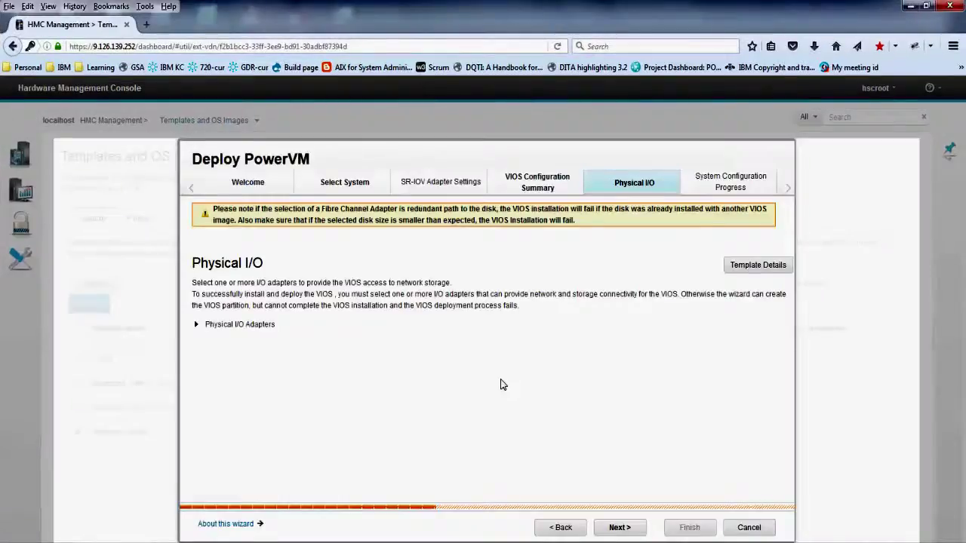
pyautogui.click(197, 326)
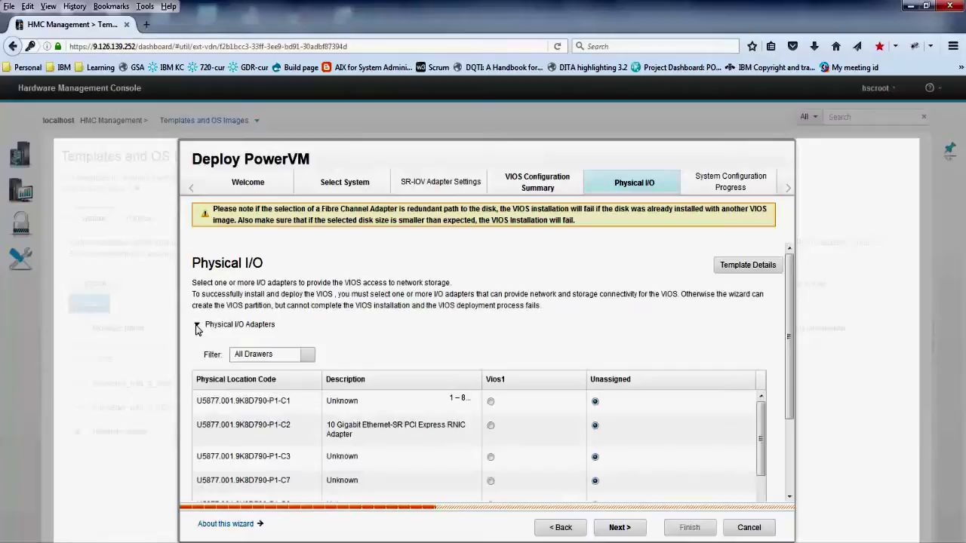
pyautogui.scroll(-2, 322, 335)
pyautogui.scroll(-3, 322, 334)
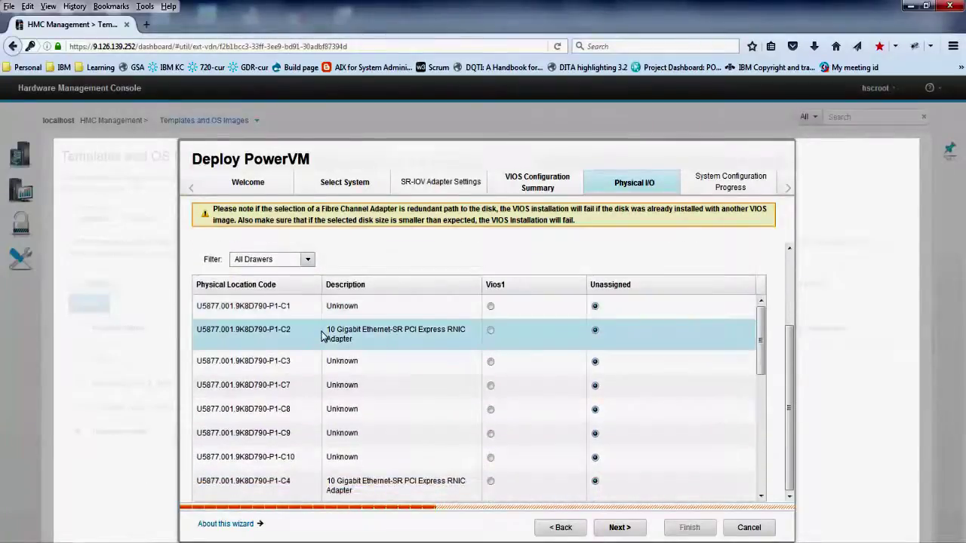
pyautogui.scroll(-1, 322, 335)
pyautogui.scroll(1, 322, 335)
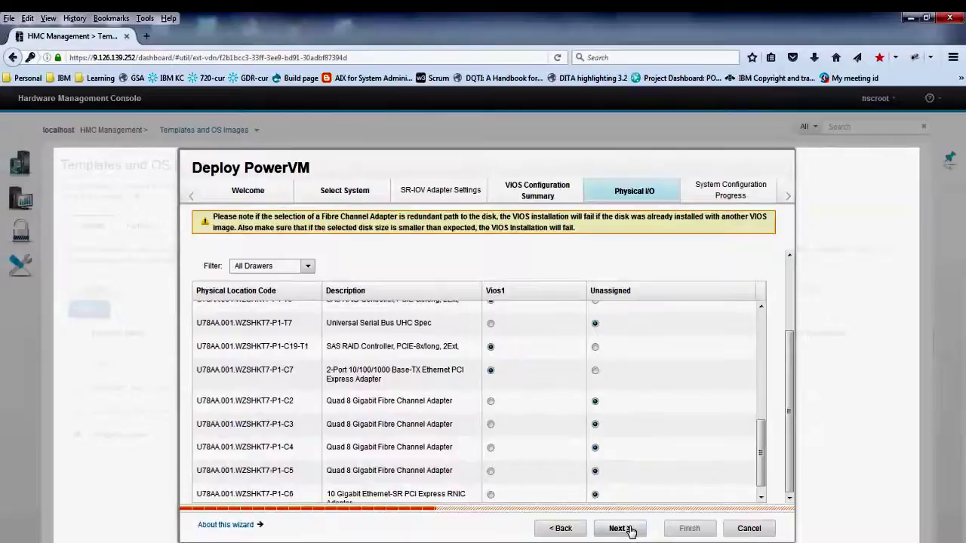
# Step: Apply the system settings and create the VIOS partition, continuing to the VIOS installation configuration
pyautogui.click(619, 528)
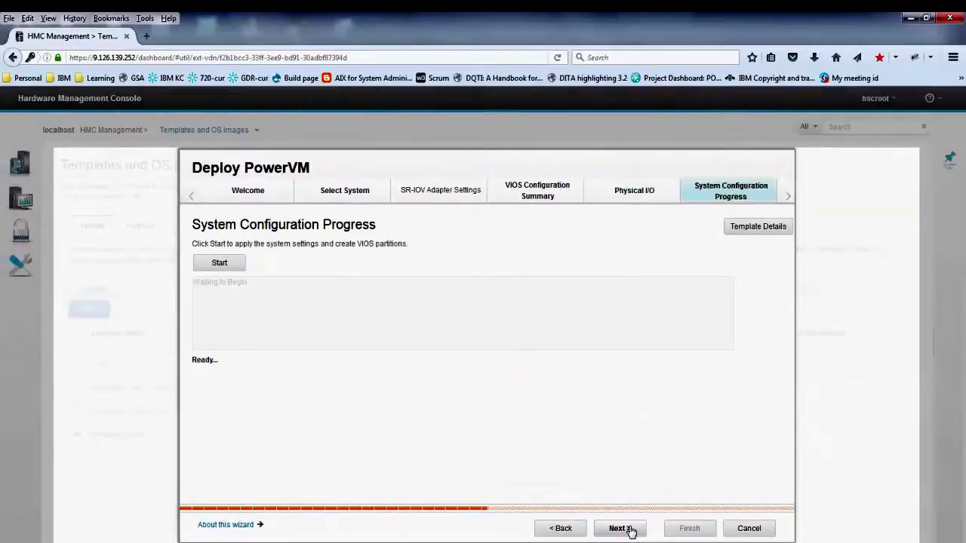
pyautogui.click(221, 264)
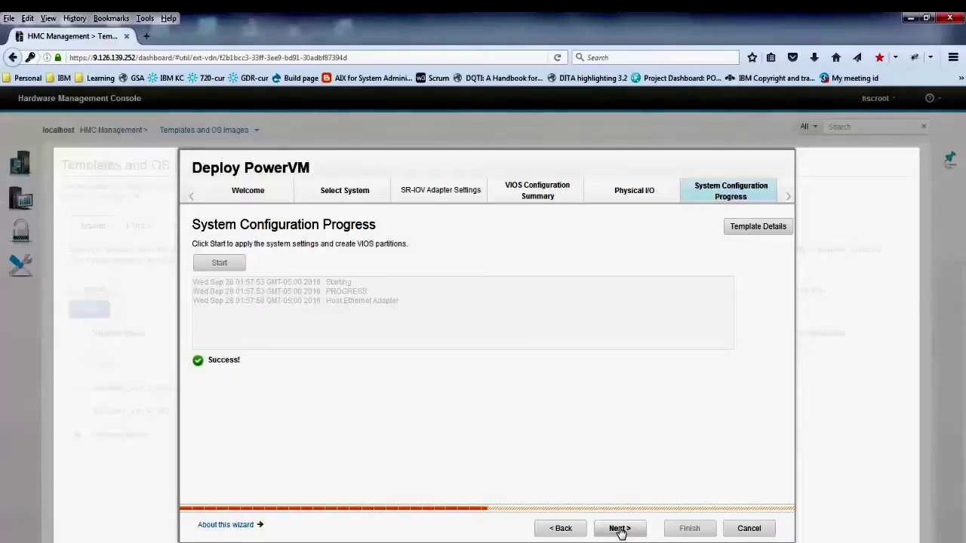
pyautogui.click(620, 528)
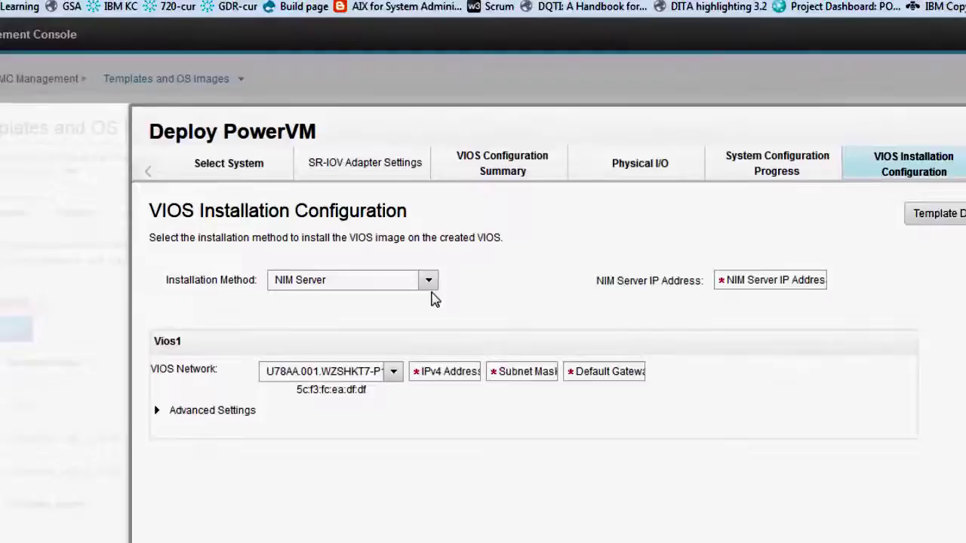
# Step: Keep NIM Server as the VIOS installation method and set the NIM server IP address to 9.194.249.97
pyautogui.click(428, 281)
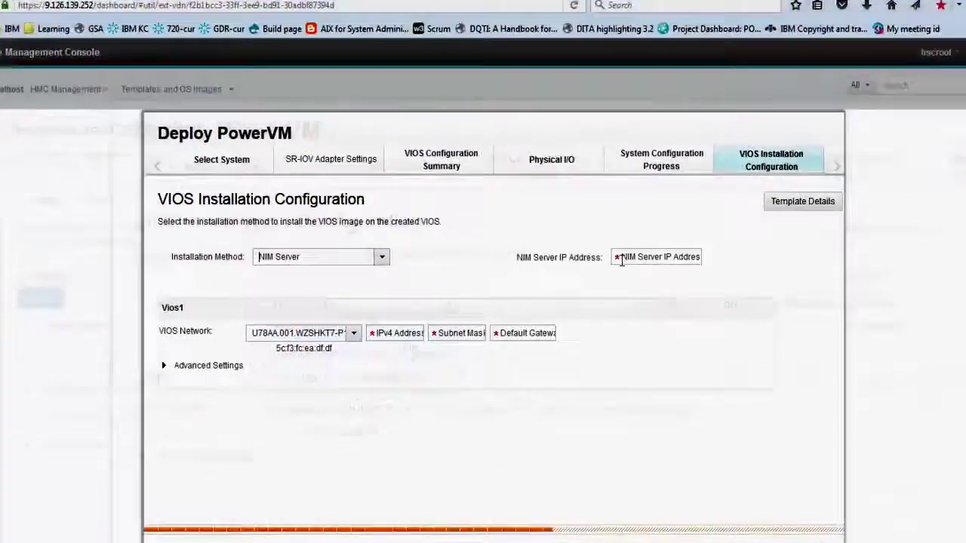
pyautogui.click(795, 304)
pyautogui.write('9.19')
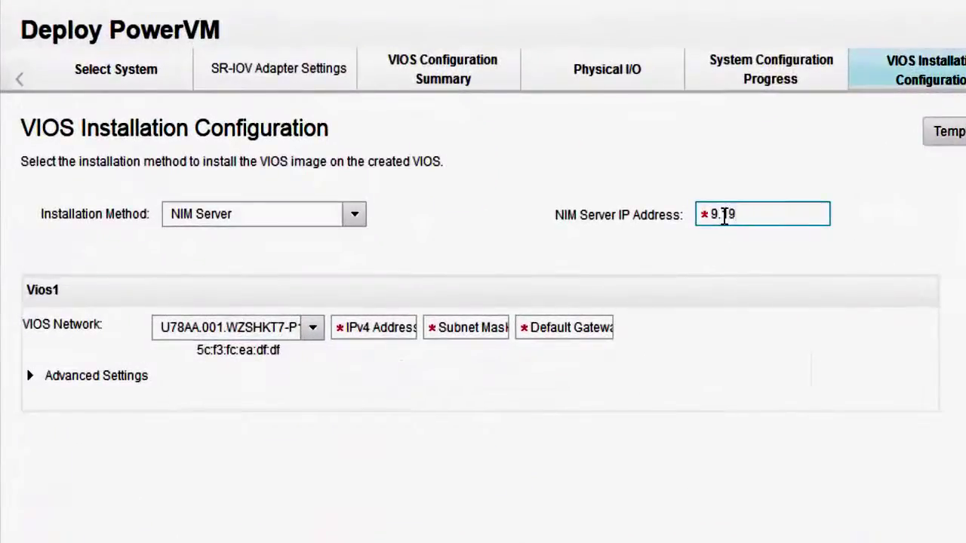
pyautogui.write('4.249.97')
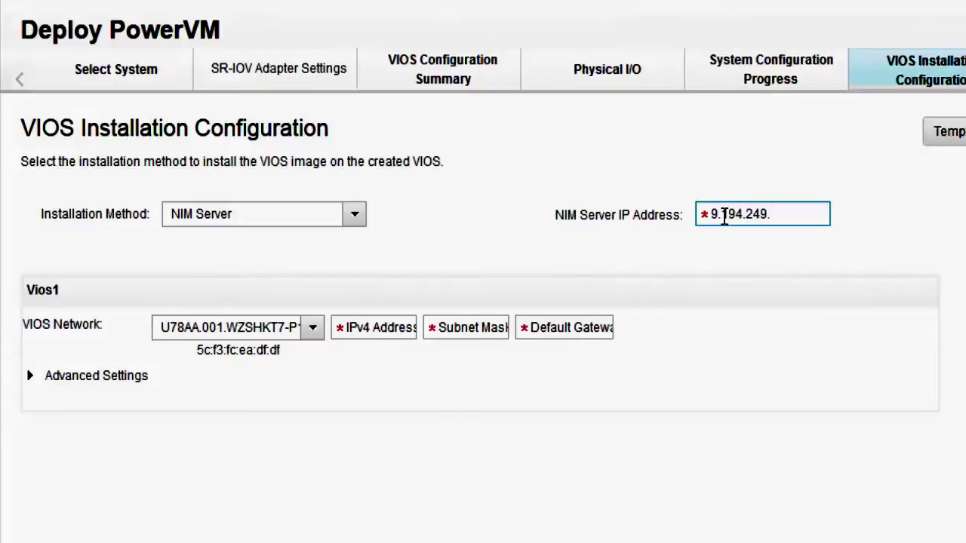
# Step: Choose the Vios1 network port with MAC address 5c:f3:fc:ea:df:de and set its IPv4 address to 9.194.248.247
pyautogui.click(316, 334)
pyautogui.click(321, 337)
pyautogui.click(330, 382)
pyautogui.click(365, 332)
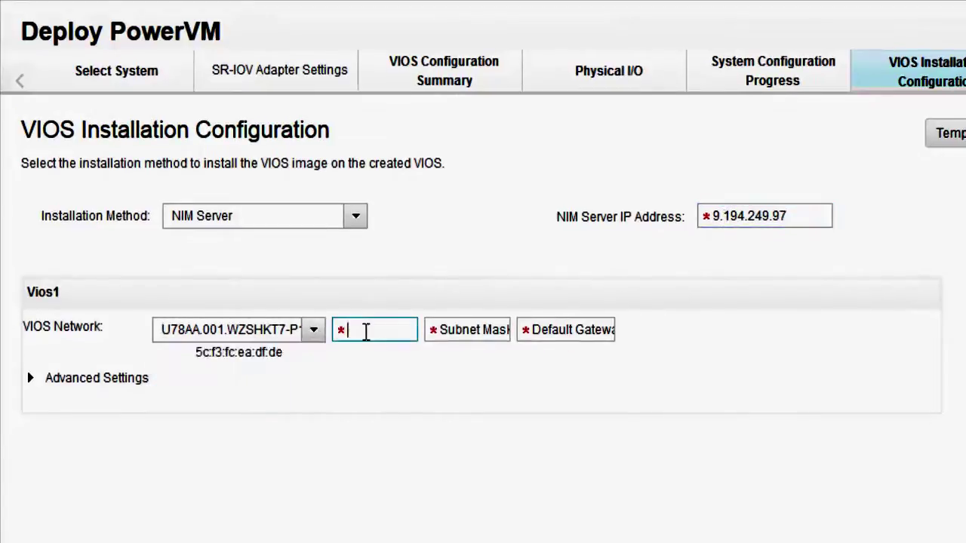
pyautogui.write('9.194.2')
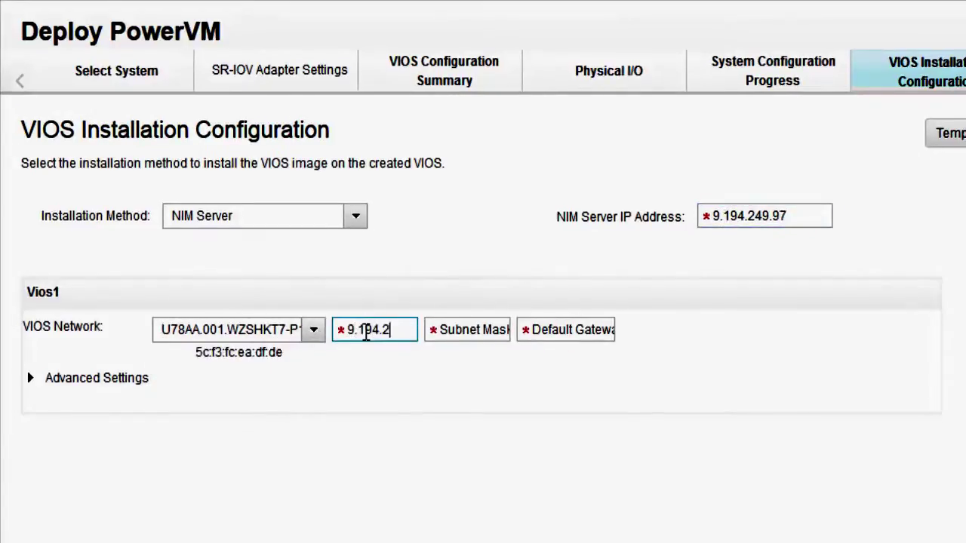
pyautogui.write('48.247')
# Step: Set the Vios1 network's subnet mask to 255.255.254.0 and its default gateway to 9.194.248.1
pyautogui.click(484, 330)
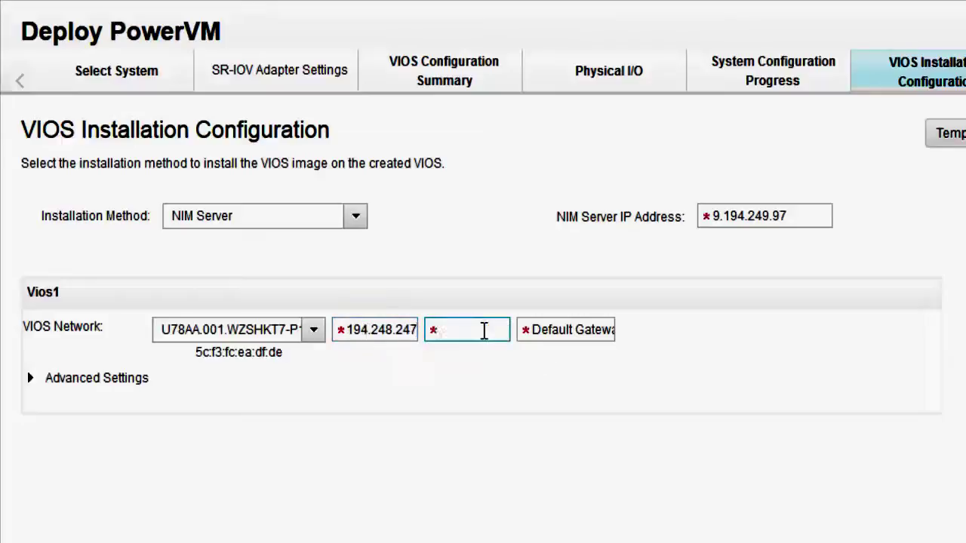
pyautogui.write('255.255.254.0')
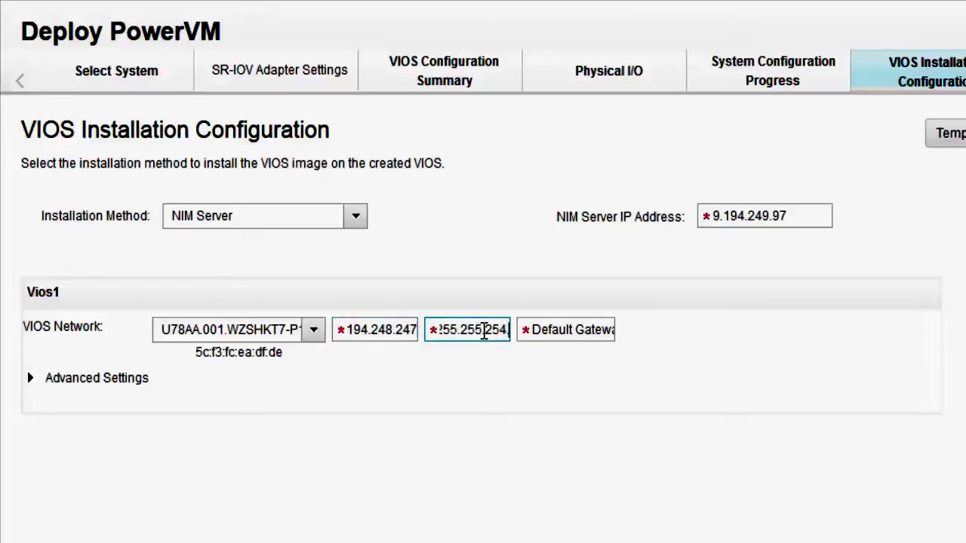
pyautogui.press('Tab')
pyautogui.write('9.194.248')
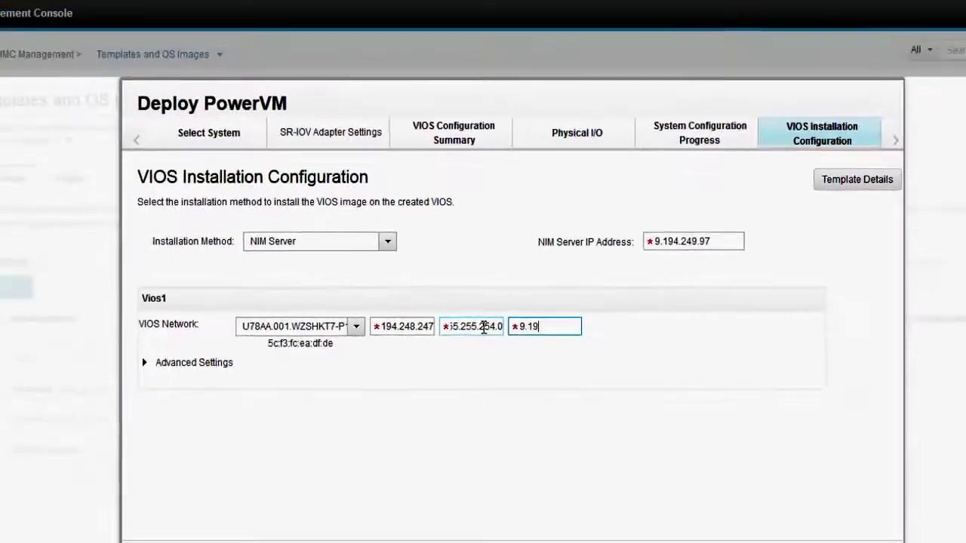
pyautogui.write('.1')
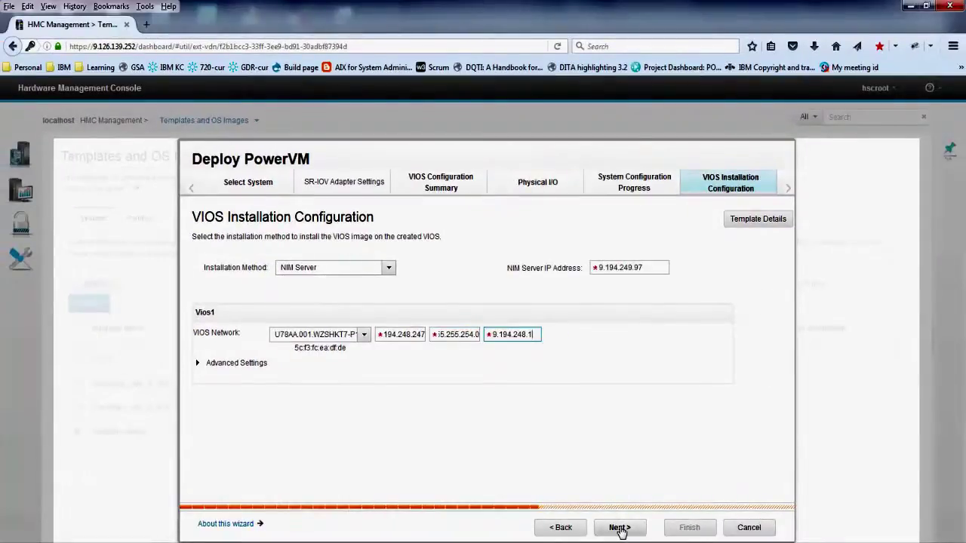
# Step: Start the VIOS installation on the managed system and display the Vios1 VTerm output to monitor it
pyautogui.click(619, 528)
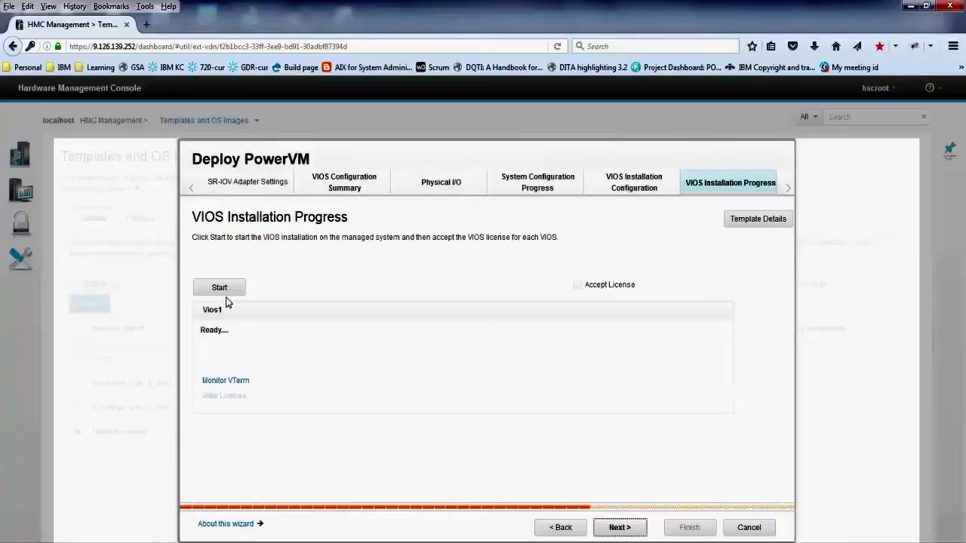
pyautogui.click(226, 294)
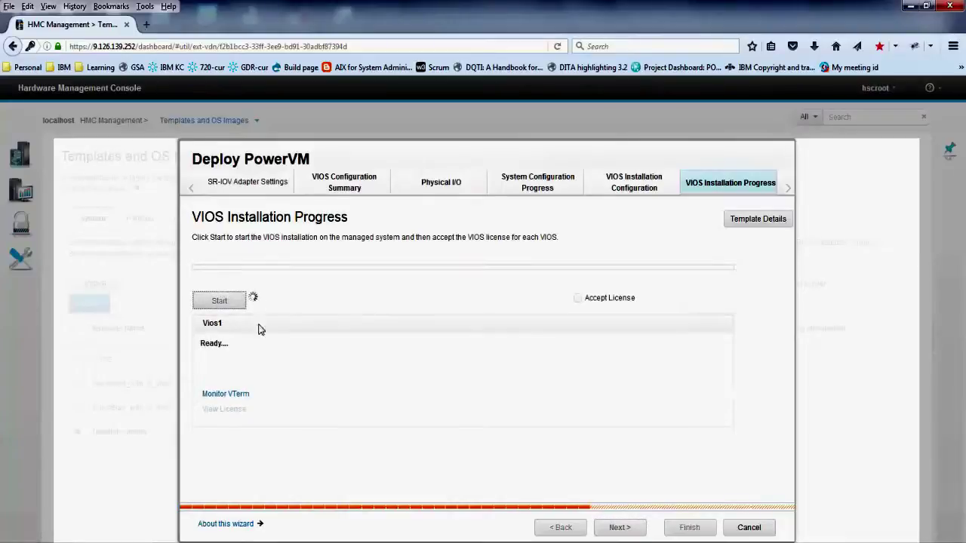
pyautogui.click(226, 393)
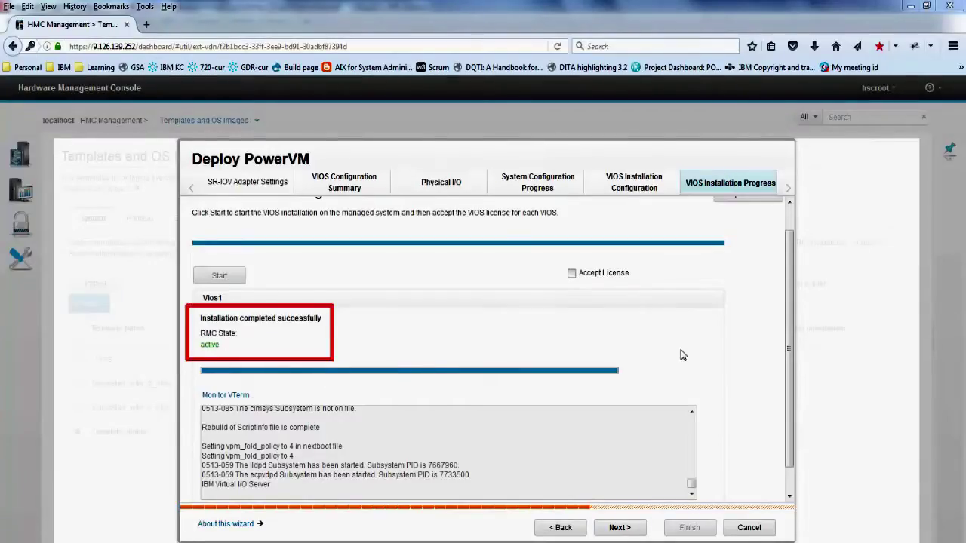
# Step: Accept the VIOS license for Vios1 and confirm that its details have been read
pyautogui.scroll(-1, 761, 384)
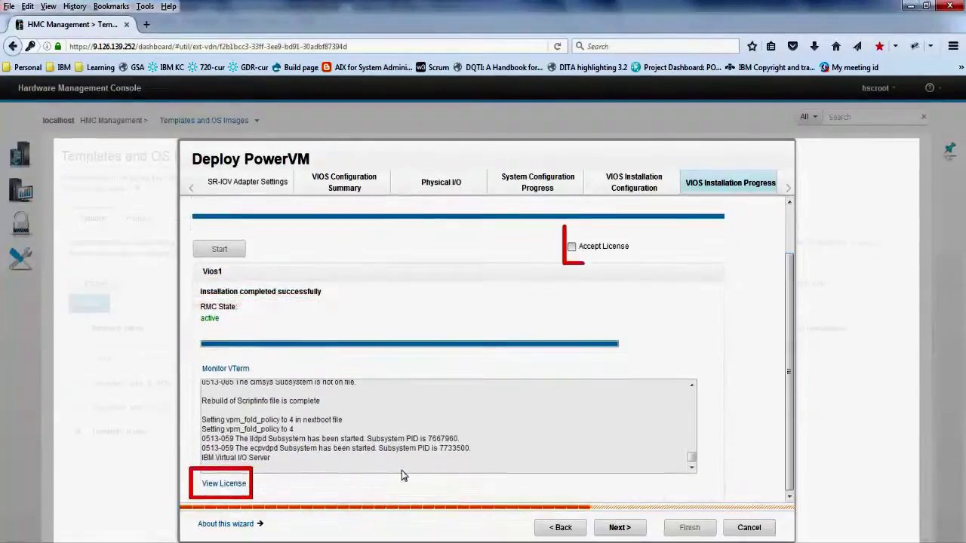
pyautogui.click(571, 247)
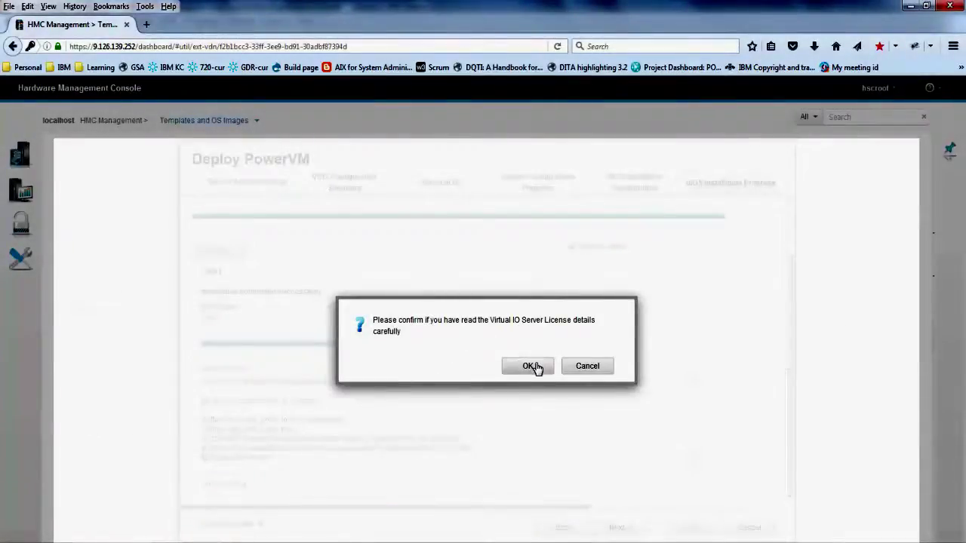
pyautogui.click(530, 366)
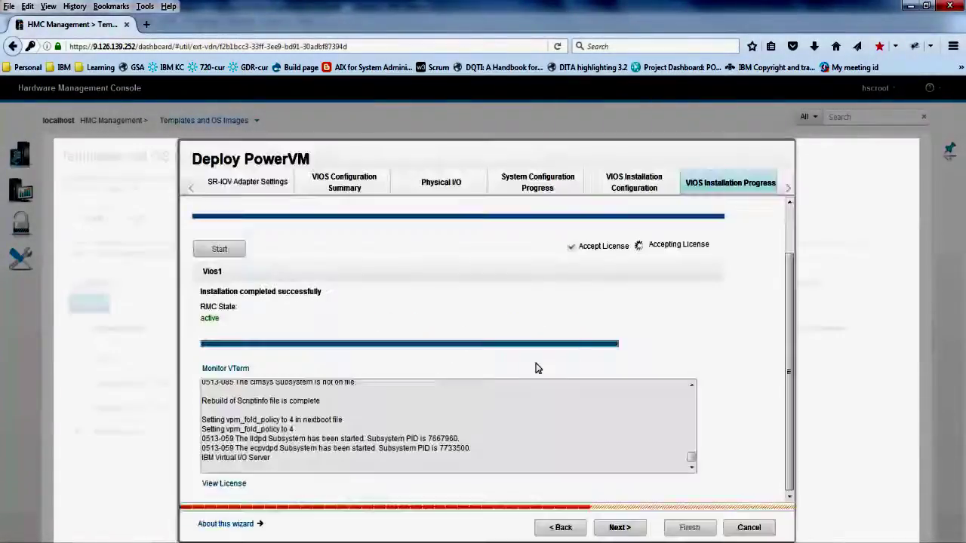
# Step: Continue to the network bridge configuration and select port U78AA.001.WZSHKT7-P1-C7-T1 on Vios1 for Virtual Bridge1
pyautogui.click(620, 528)
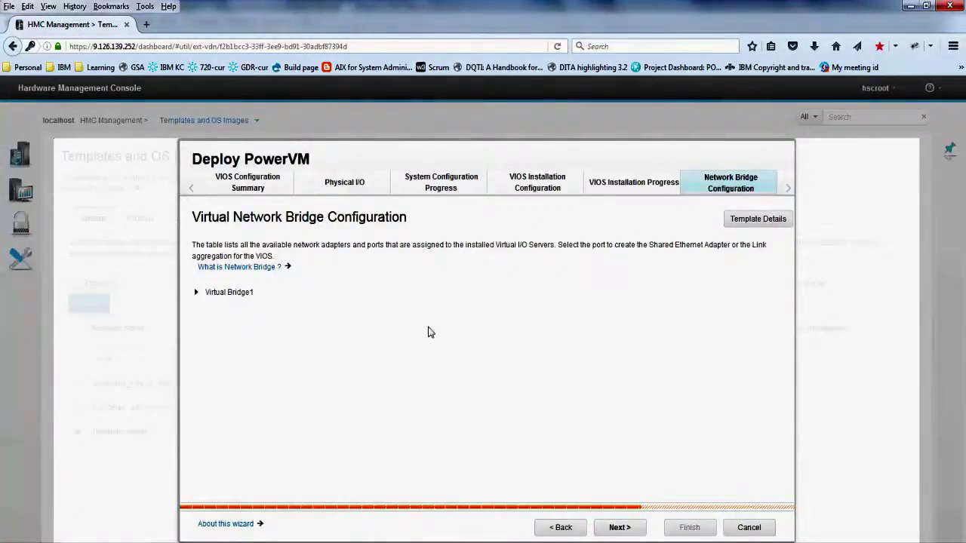
pyautogui.click(196, 293)
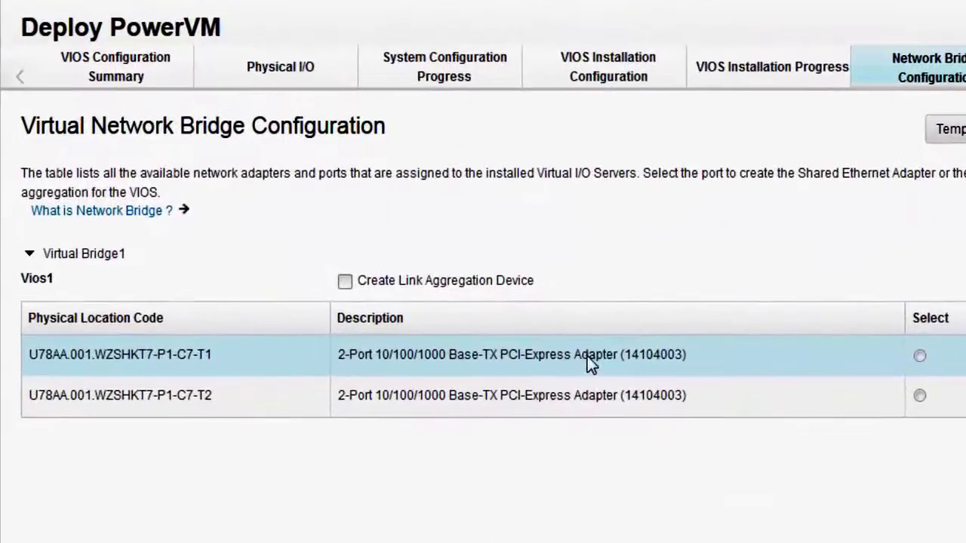
pyautogui.click(919, 356)
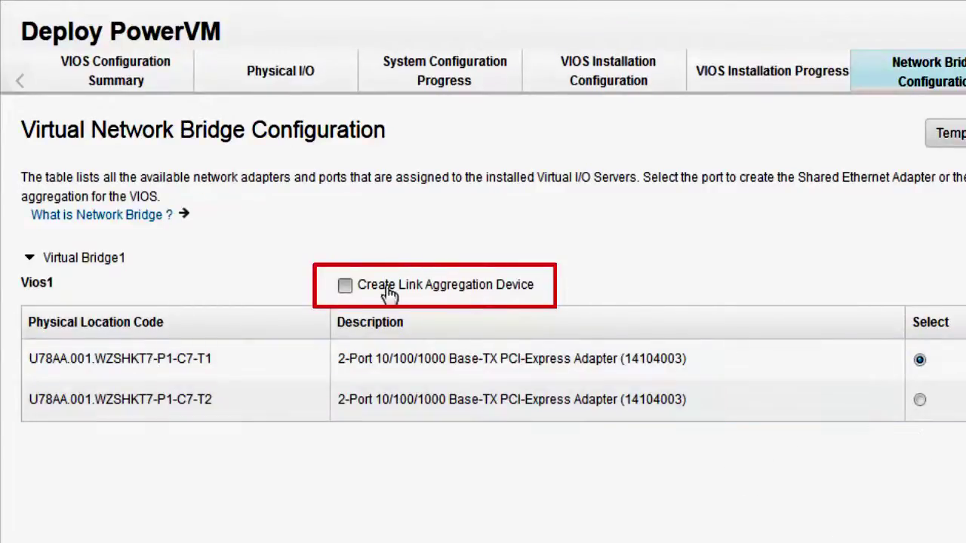
# Step: Toggle link aggregation on and back off for Vios1 on Virtual Bridge1, and continue to the virtual storage configuration
pyautogui.click(346, 288)
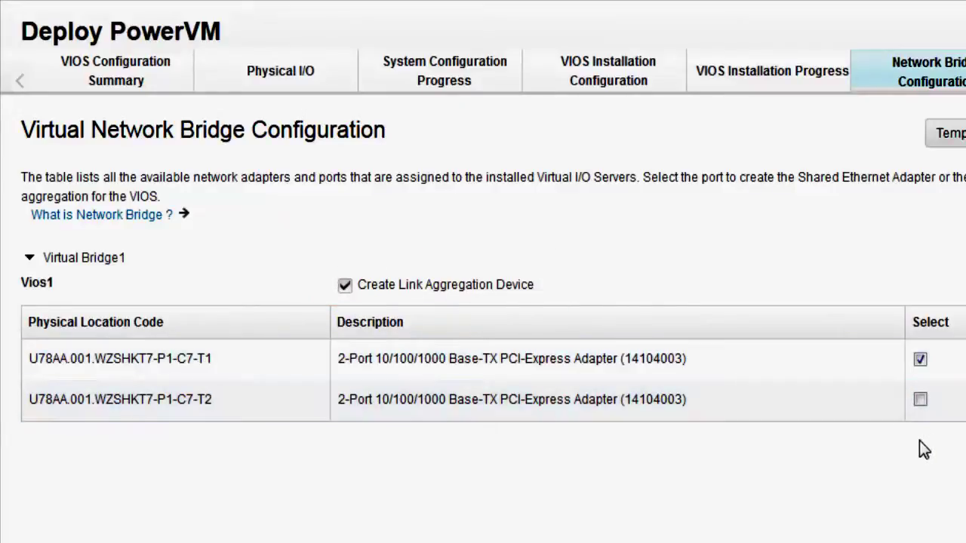
pyautogui.click(345, 287)
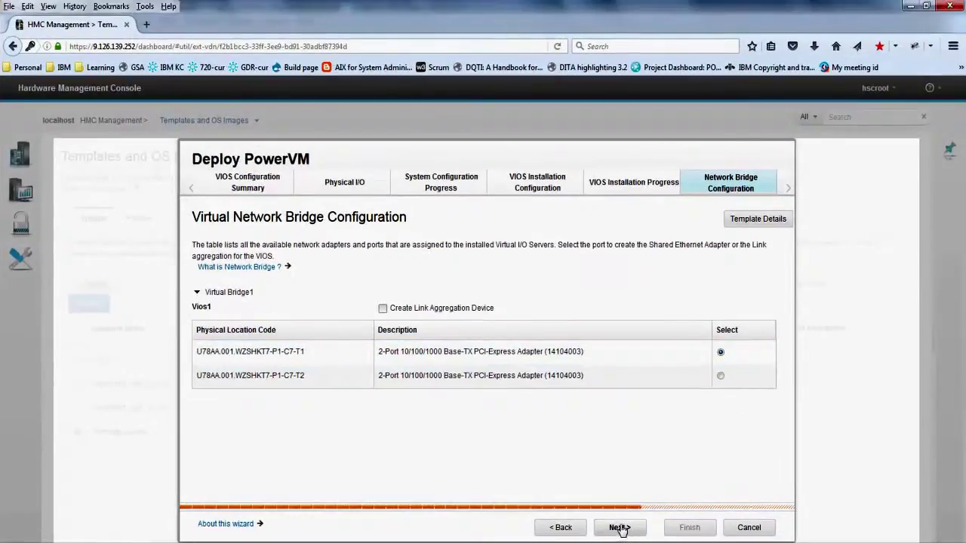
pyautogui.click(620, 528)
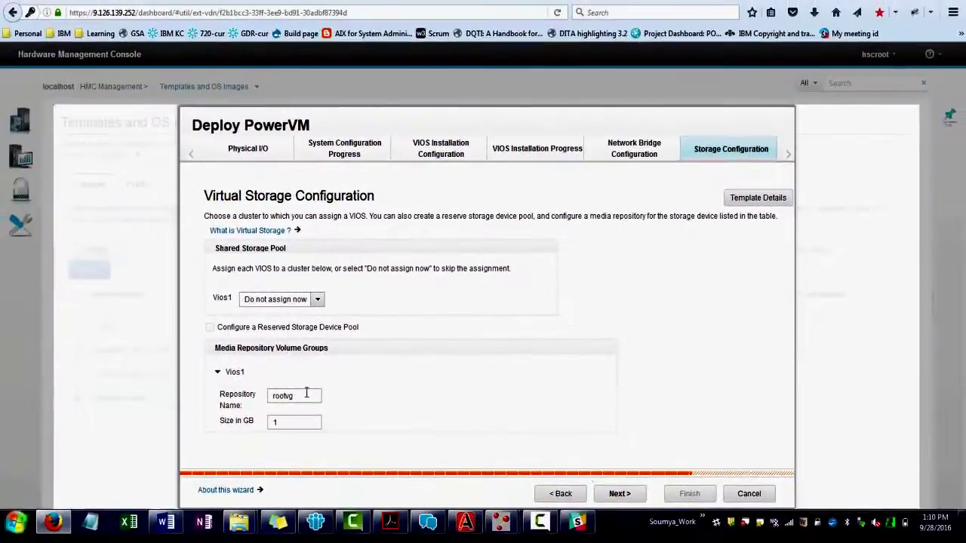
# Step: Keep the virtual storage settings as shown, run the network and storage I/O configuration, and proceed to the configuration summary
pyautogui.click(617, 495)
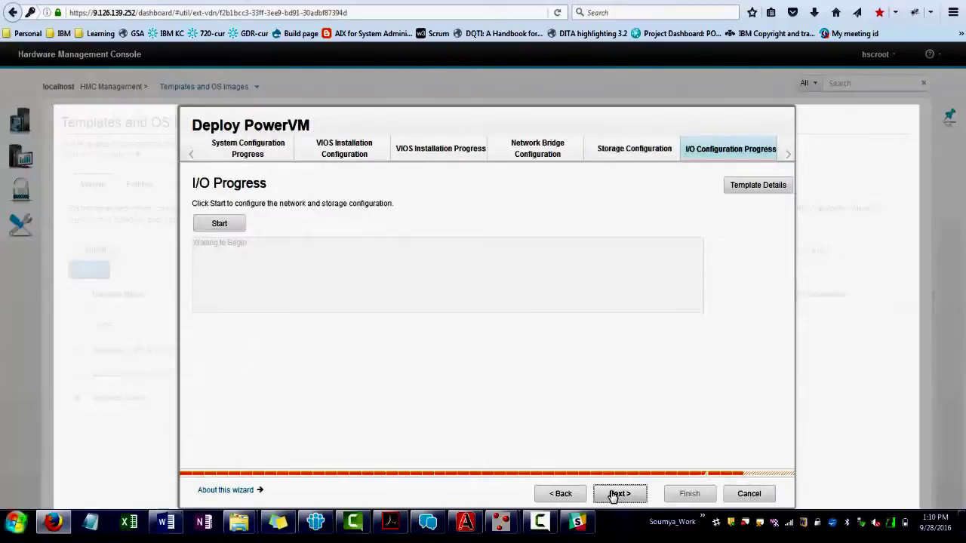
pyautogui.click(221, 227)
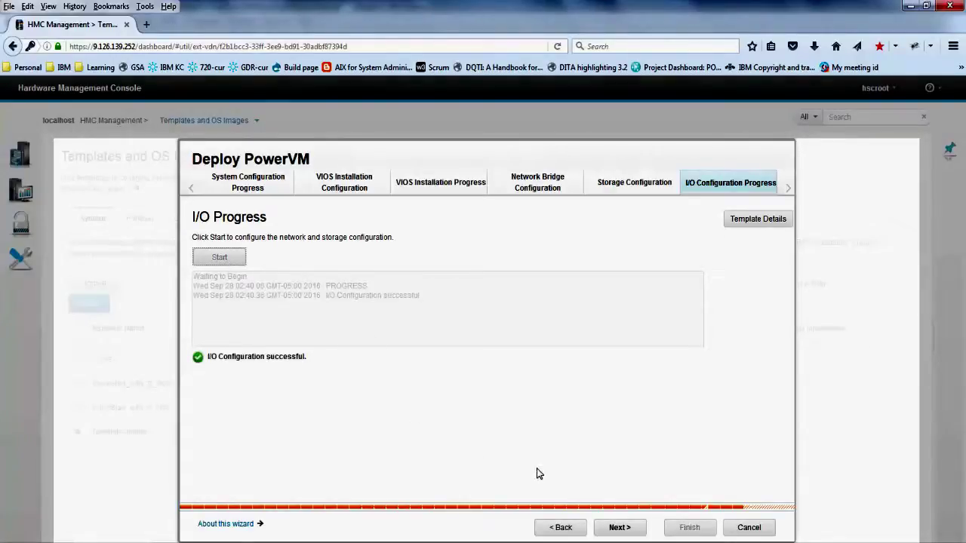
pyautogui.click(619, 527)
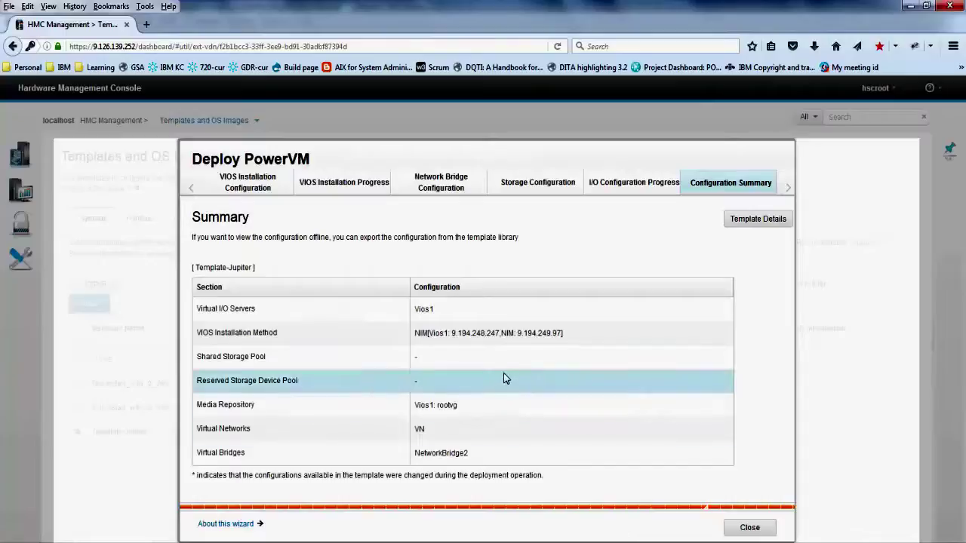